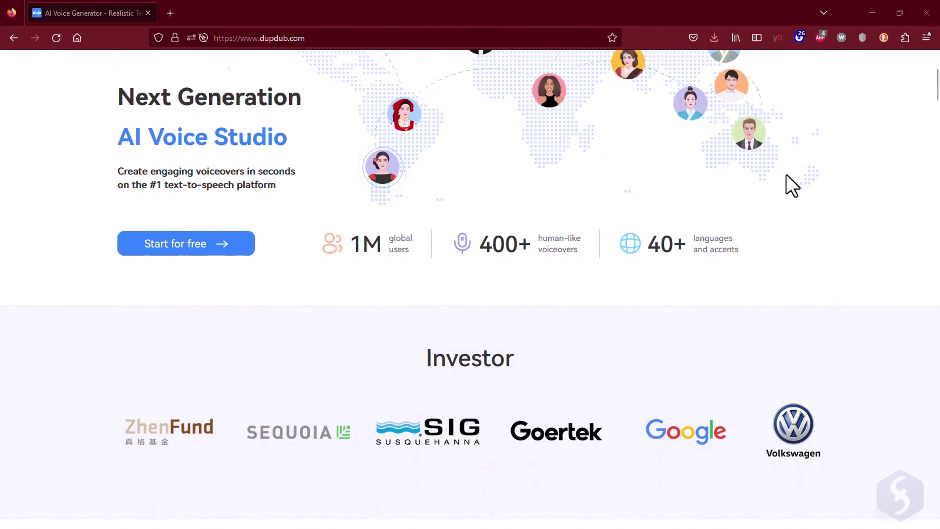
# Scroll the homepage past investor logos, intro video and feature cards to the 3-day free trial
pyautogui.scroll(-3, 792, 185)
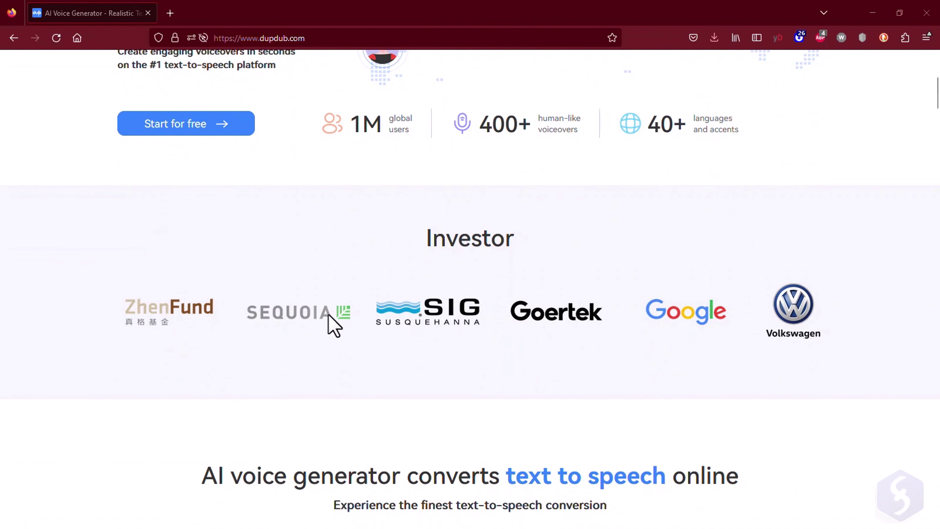
pyautogui.scroll(-8, 636, 345)
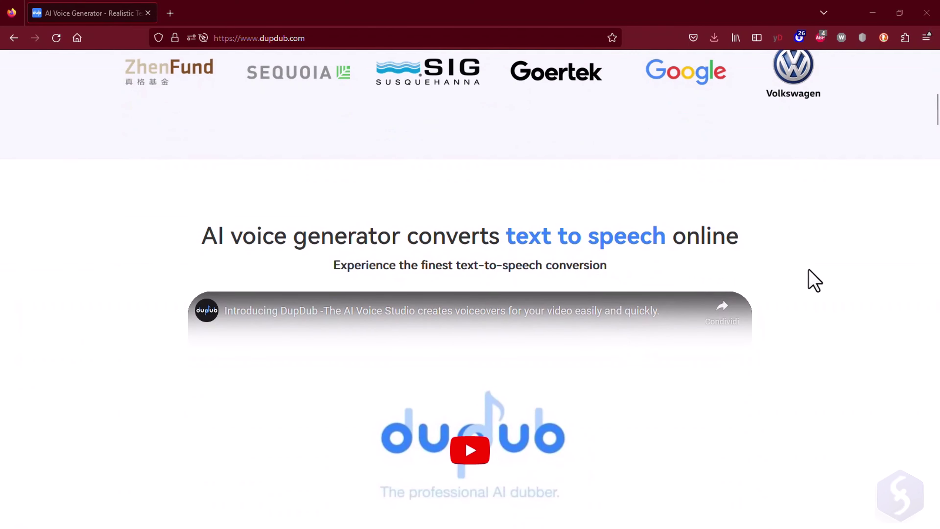
pyautogui.scroll(-12, 818, 284)
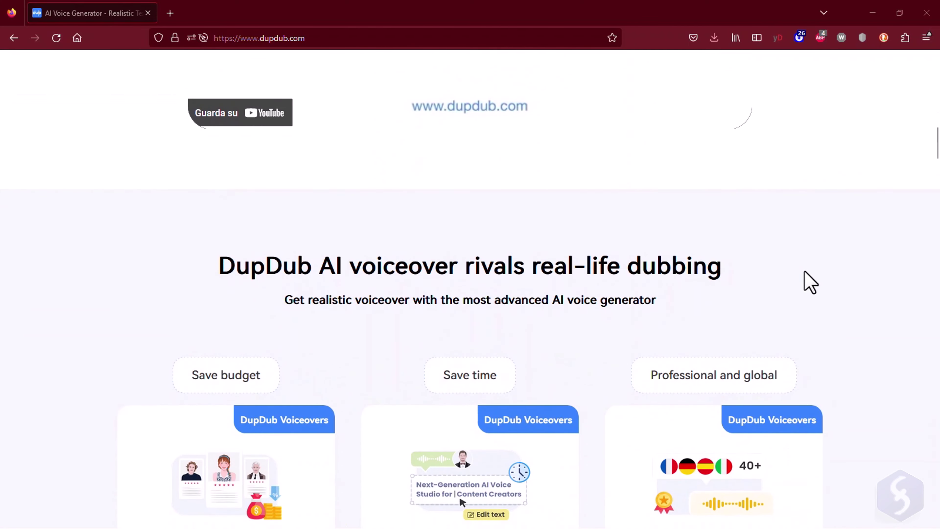
pyautogui.scroll(-3, 311, 287)
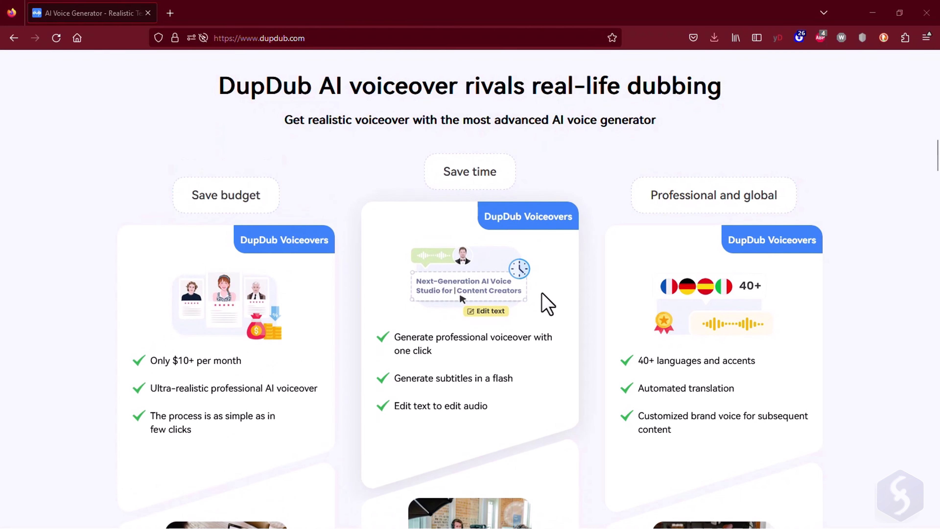
pyautogui.scroll(-2, 540, 302)
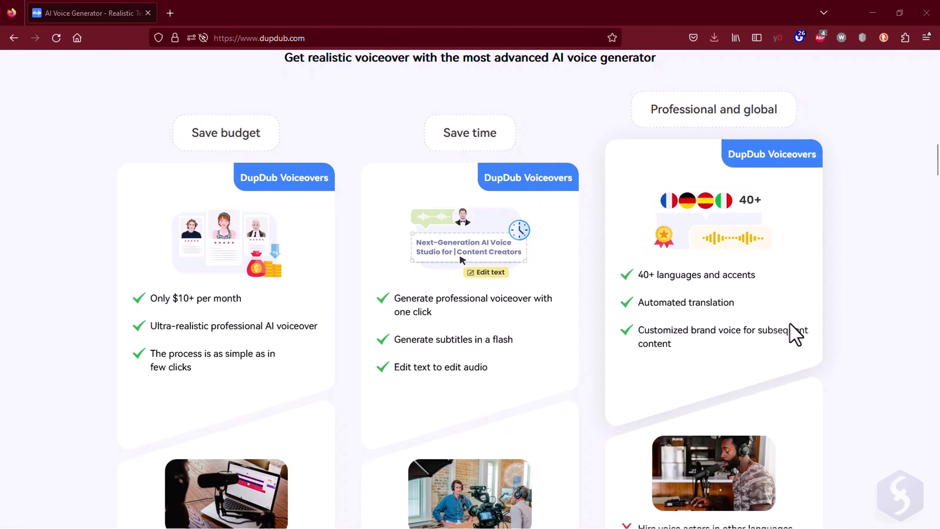
pyautogui.scroll(-6, 814, 318)
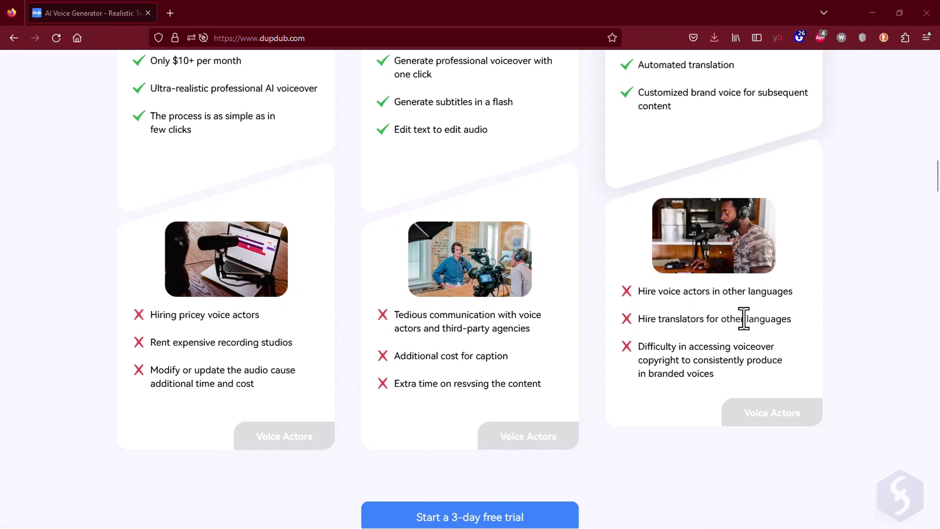
pyautogui.scroll(-5, 743, 318)
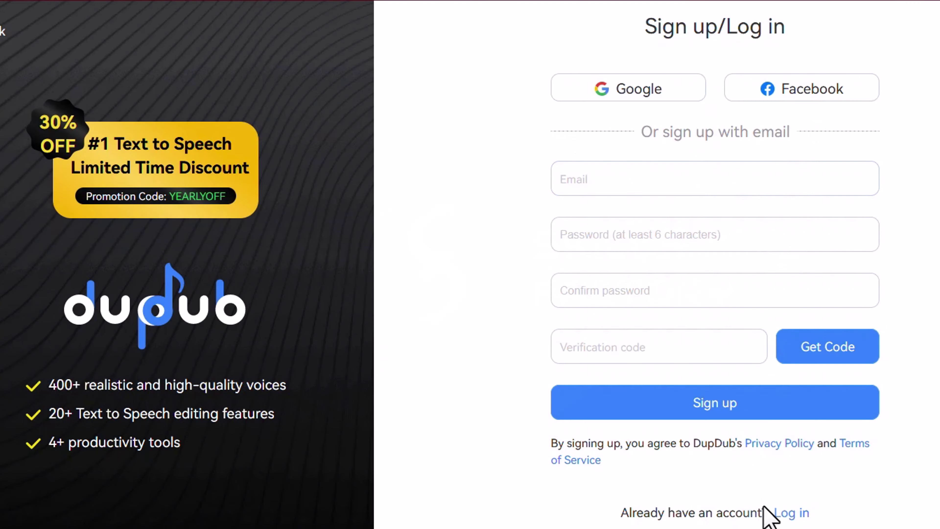
# Switch the form to Log in and enter the account e-mail and password
pyautogui.click(788, 512)
pyautogui.click(659, 252)
pyautogui.hotkey('ctrl', 'v')
pyautogui.click(656, 314)
pyautogui.write('•••••••••')
# Log in and view the Text to Speech list with the Default album and 'How to use DupDub?' file
pyautogui.click(681, 366)
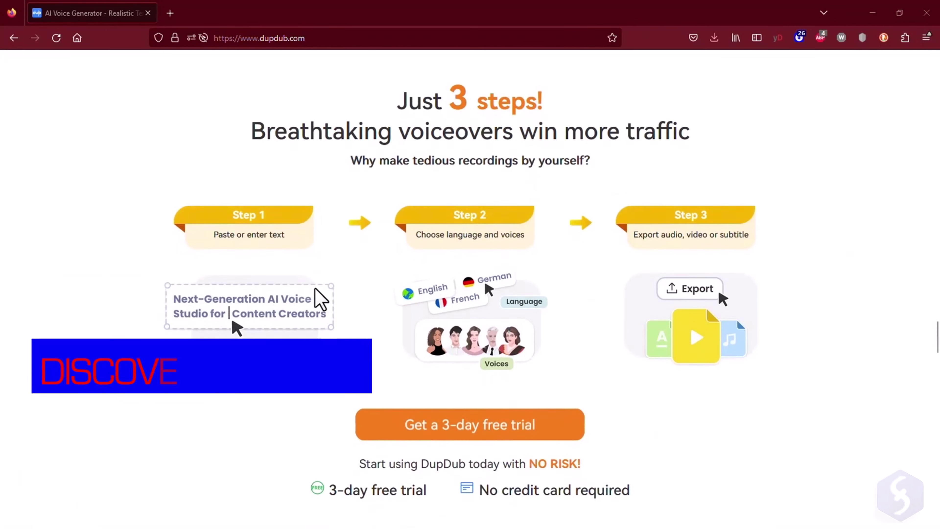
pyautogui.scroll(-2, 319, 298)
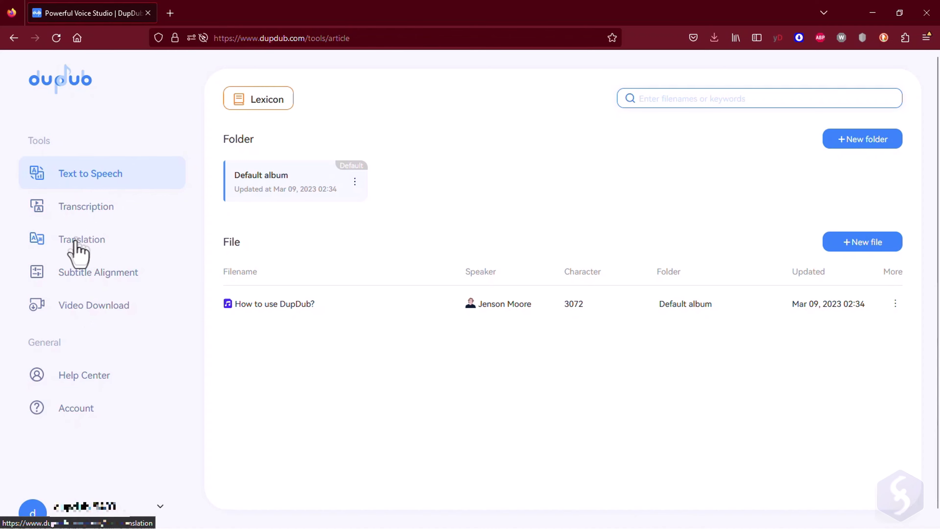
# Create a new file with the script 'Hello, welcome to this review dedicated to DupDub!'
pyautogui.click(864, 247)
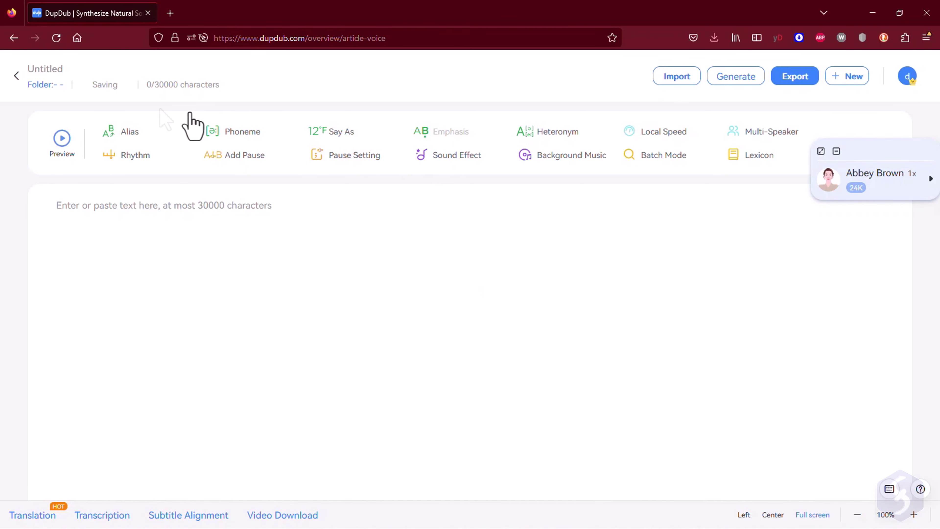
pyautogui.click(240, 202)
pyautogui.write('Hello, welcome to this review dedicated to DupDub!')
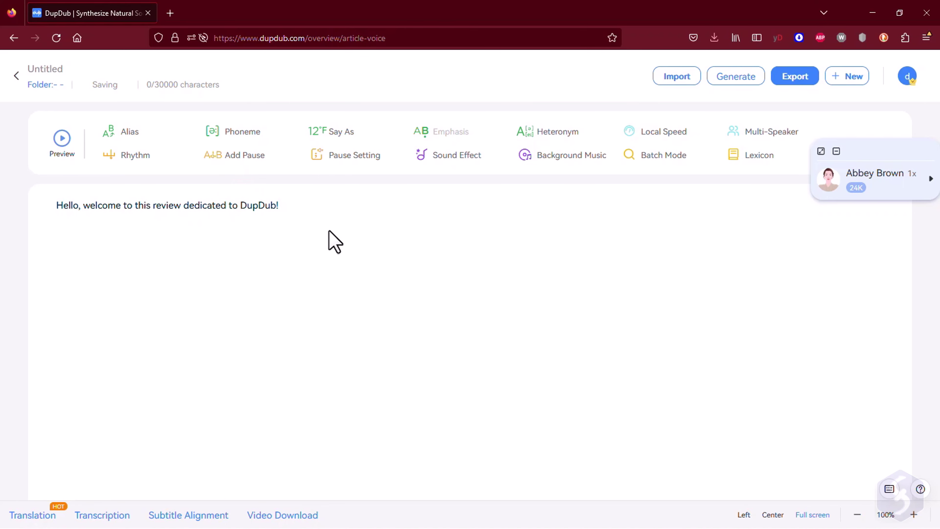
# Browse the Import options (video/audio file Sample.mp4, video link), then preview the script aloud
pyautogui.click(677, 78)
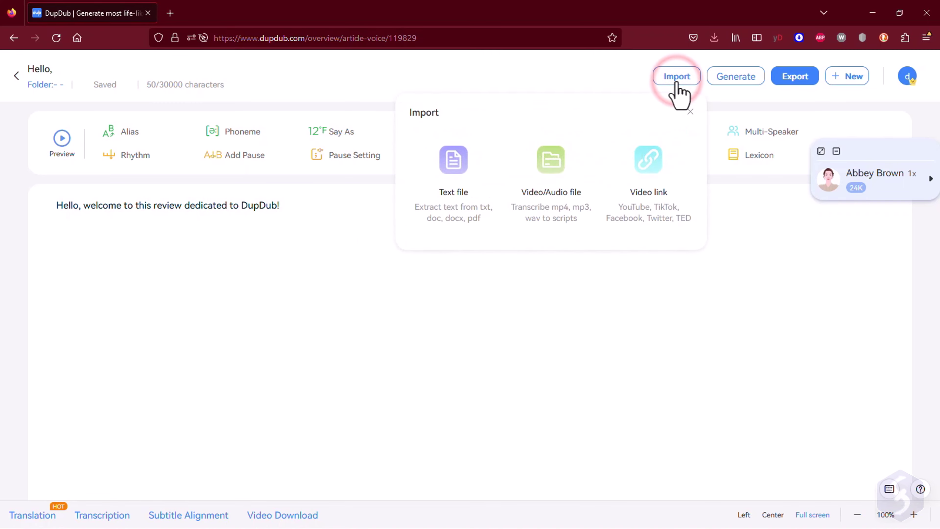
pyautogui.click(550, 163)
pyautogui.click(359, 212)
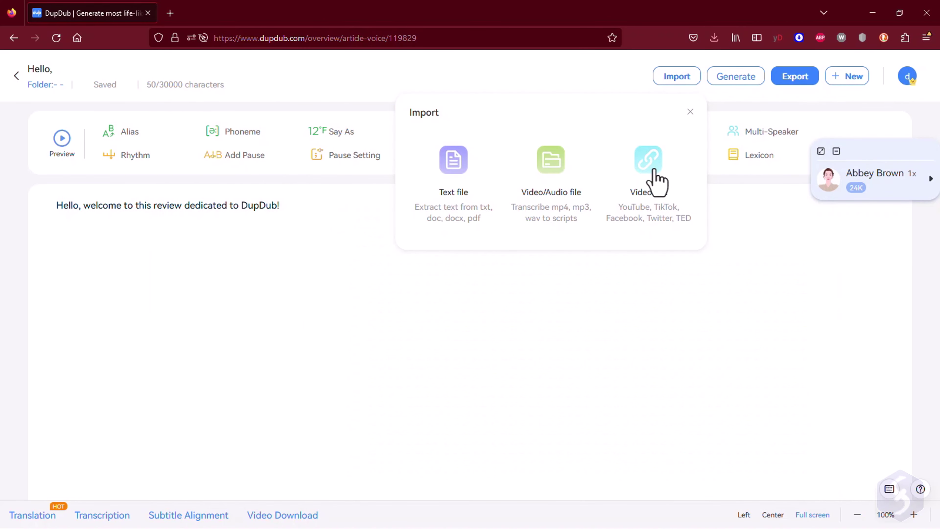
pyautogui.click(656, 173)
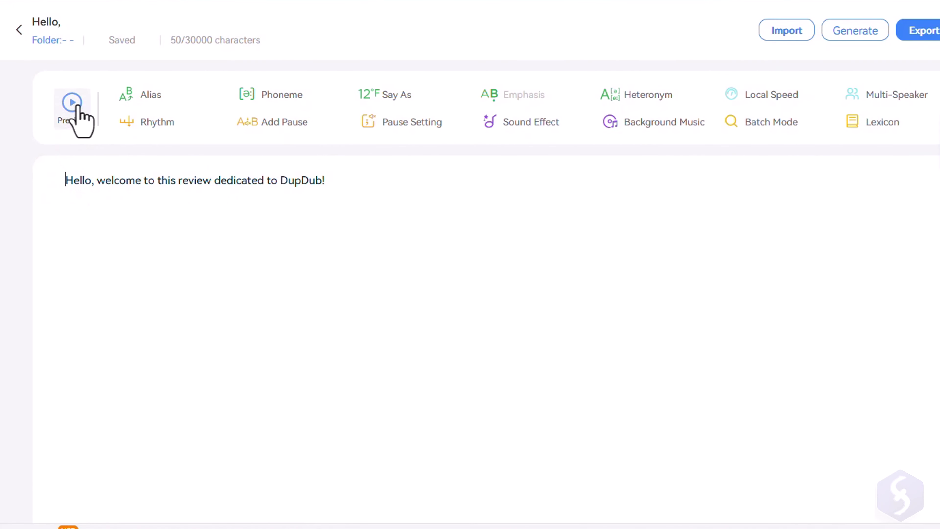
pyautogui.click(78, 107)
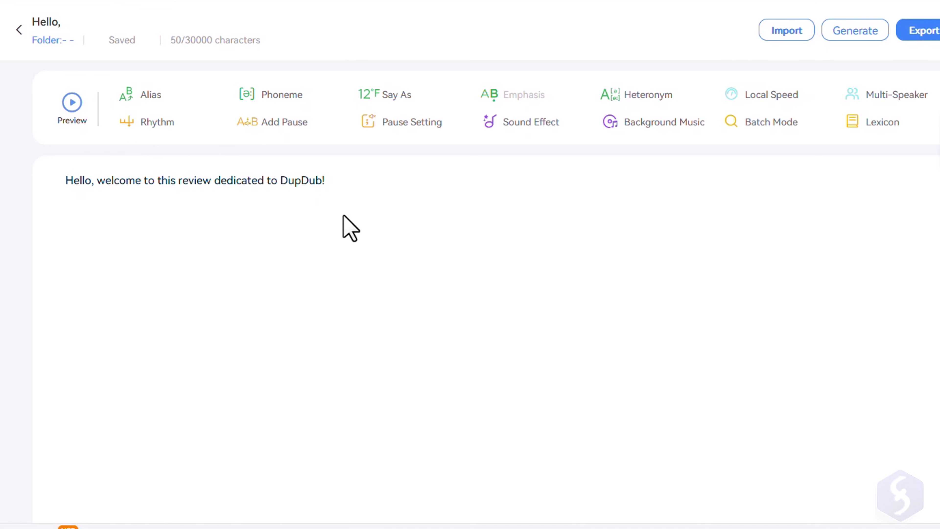
# Preview only 'dedicated to DupDub', then open the voice library with Abbey Brown
pyautogui.moveTo(216, 181); pyautogui.dragTo(316, 182)
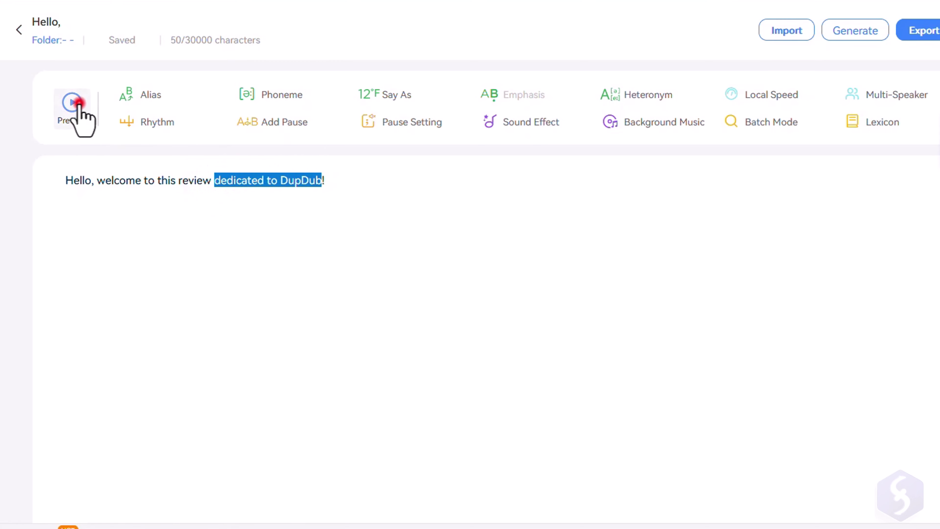
pyautogui.click(78, 102)
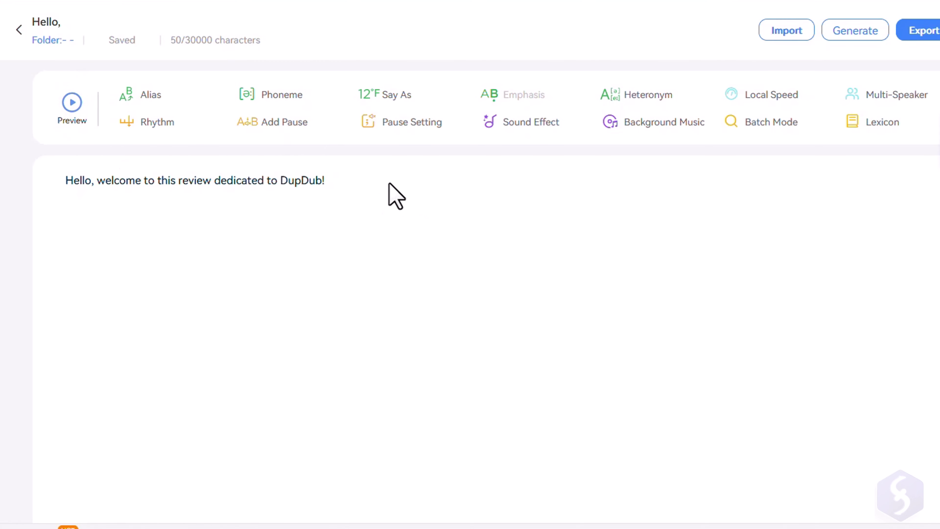
pyautogui.click(824, 169)
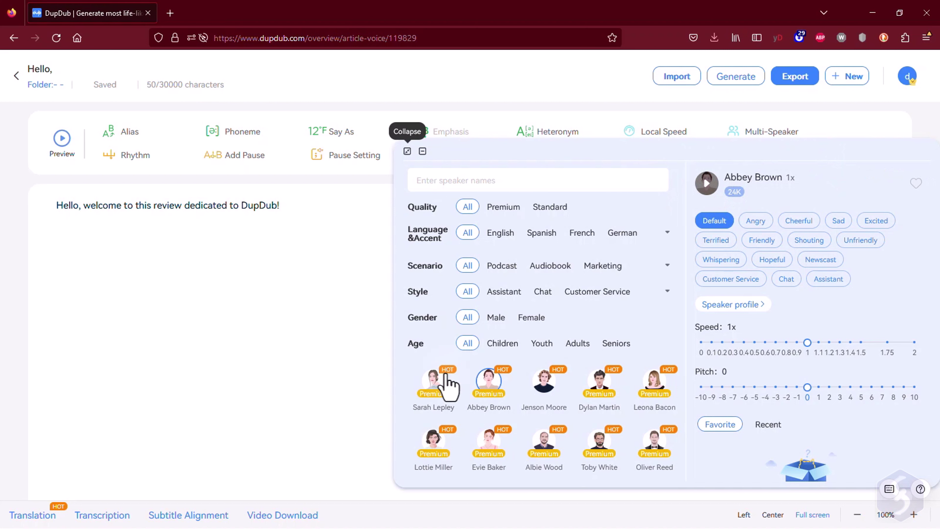
# Audition Sarah Lepley, then pick Dylan Martin at 1.35x speed and pitch 2
pyautogui.click(441, 385)
pyautogui.click(61, 140)
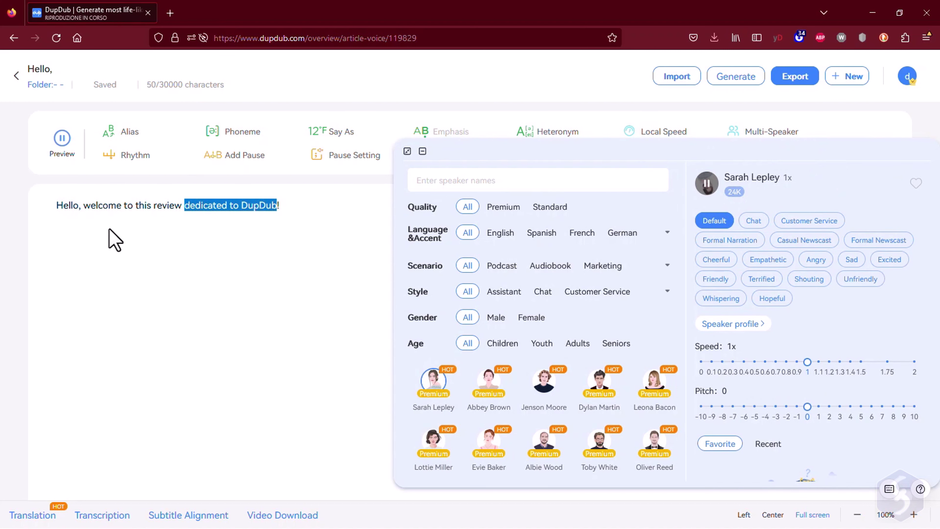
pyautogui.click(599, 382)
pyautogui.moveTo(807, 323); pyautogui.dragTo(838, 325)
pyautogui.moveTo(807, 365); pyautogui.dragTo(829, 367)
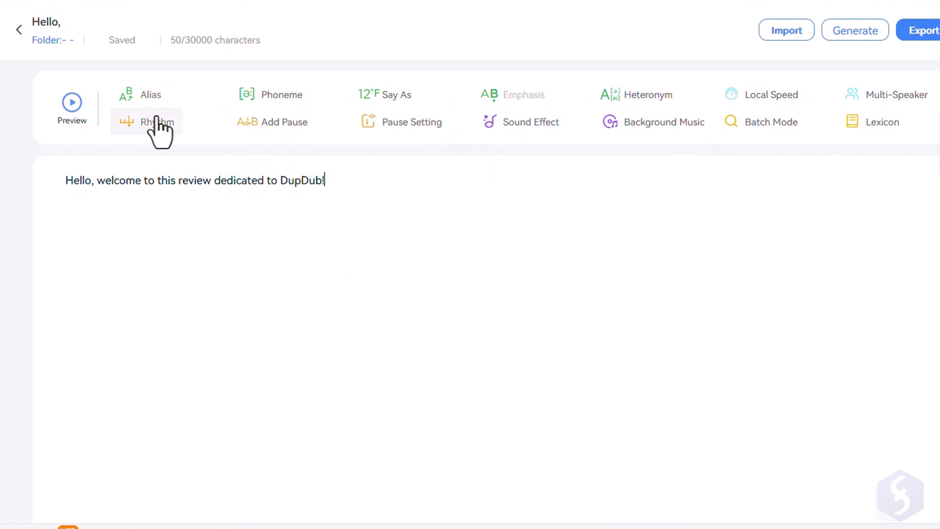
# Give the abbreviation BRB the spoken alias 'Be Right Back'
pyautogui.doubleClick(76, 208)
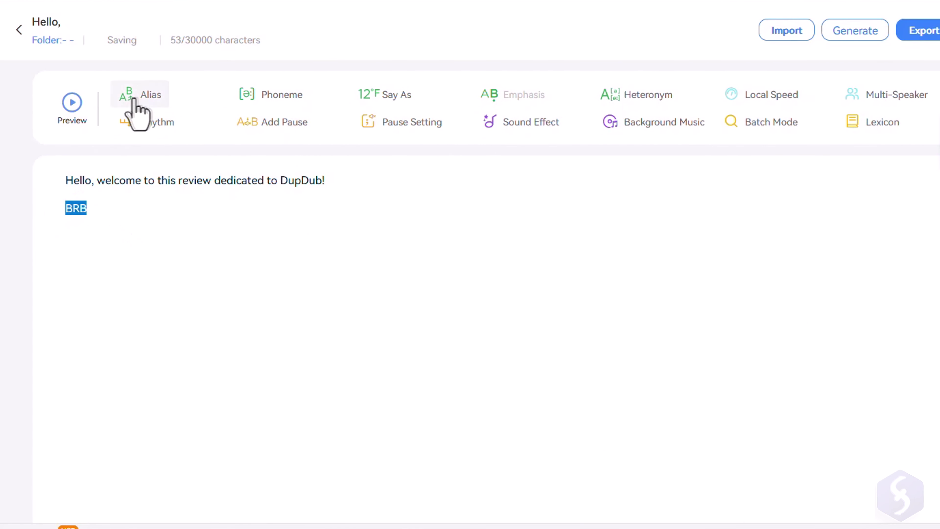
pyautogui.click(135, 88)
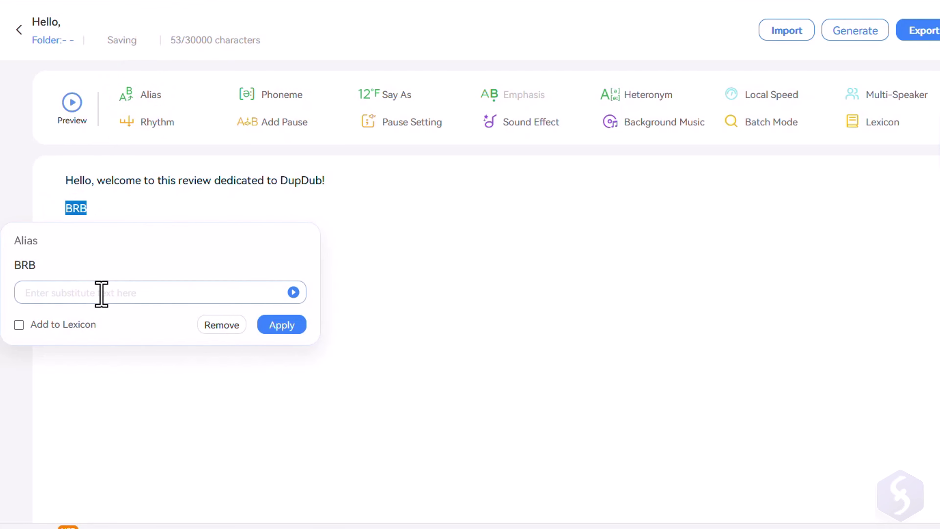
pyautogui.click(101, 292)
pyautogui.write('Be Right Back!')
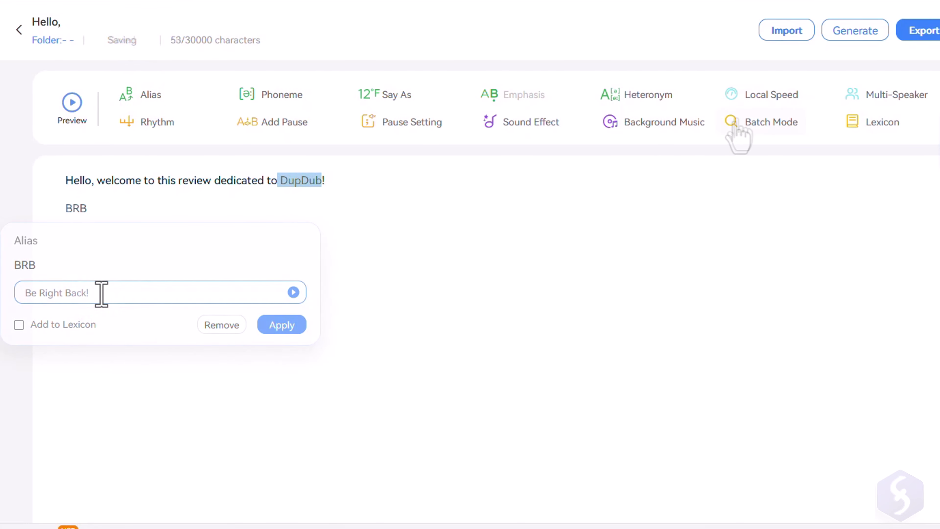
# Set the word DupDub to a 0.9x local speed and preview it
pyautogui.click(748, 93)
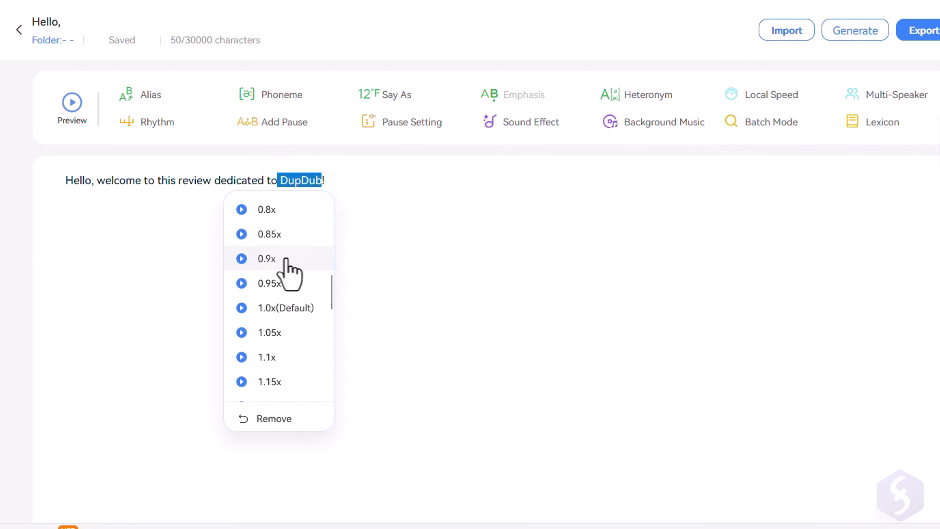
pyautogui.click(285, 259)
pyautogui.click(71, 104)
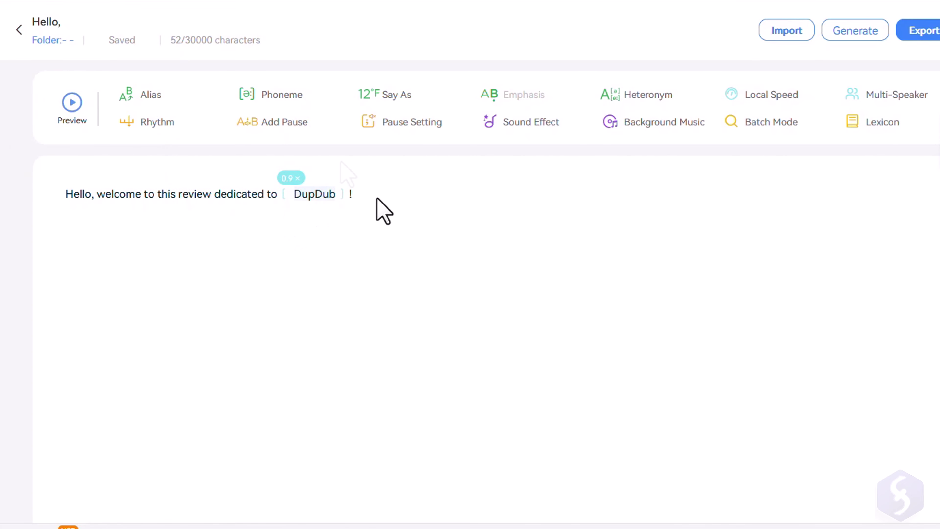
# Look over the Phoneme, Sound Effect and Background Music options
pyautogui.click(274, 95)
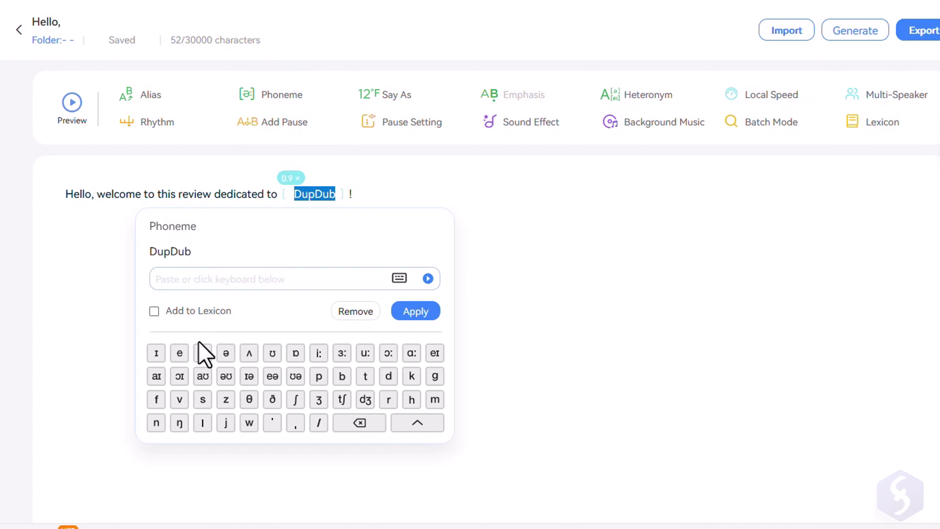
pyautogui.click(530, 123)
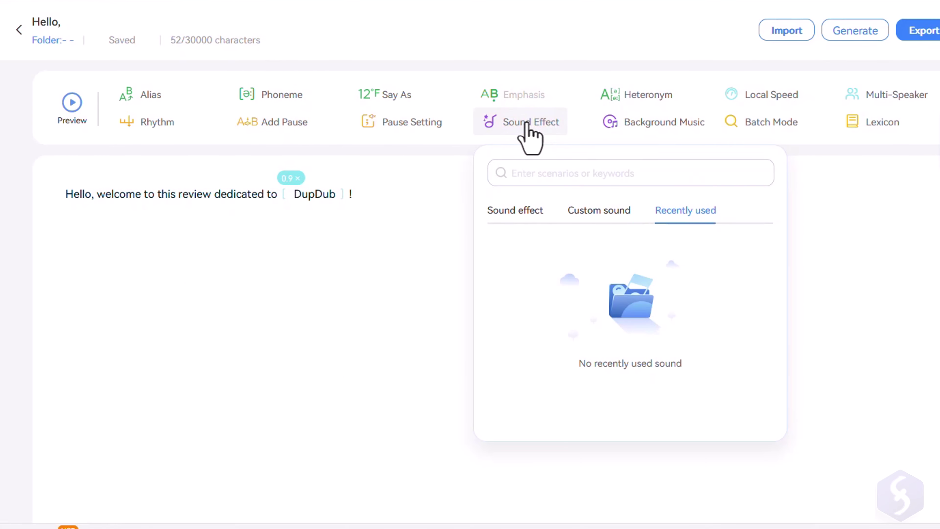
pyautogui.click(653, 131)
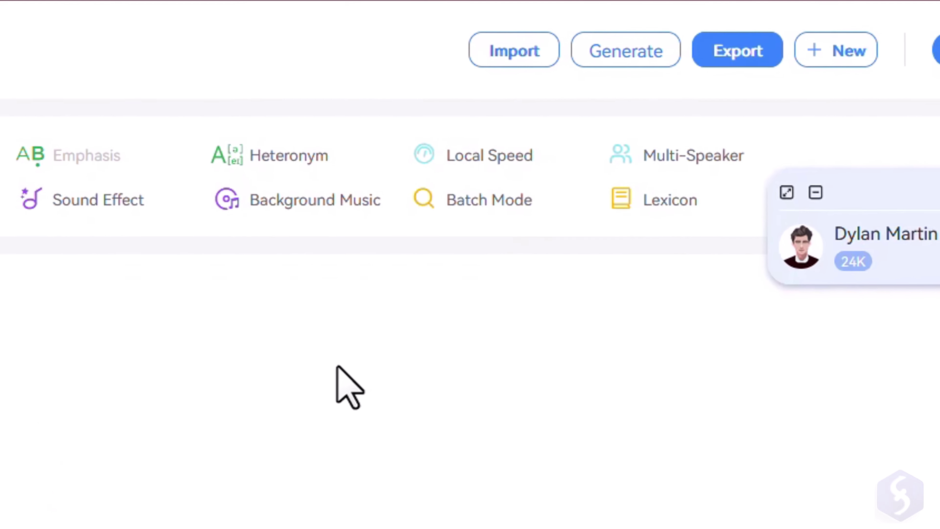
# Check the Export as formats and move on to the Translation tool
pyautogui.click(735, 60)
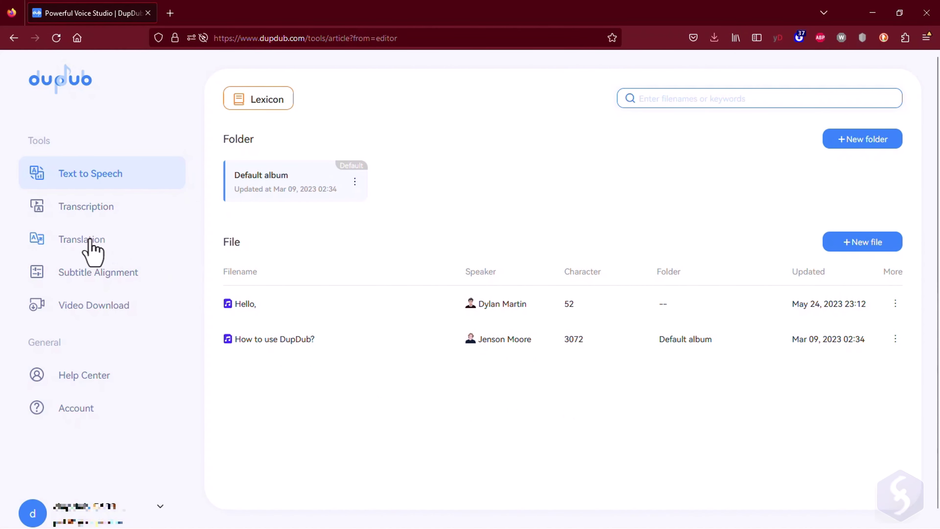
pyautogui.click(87, 241)
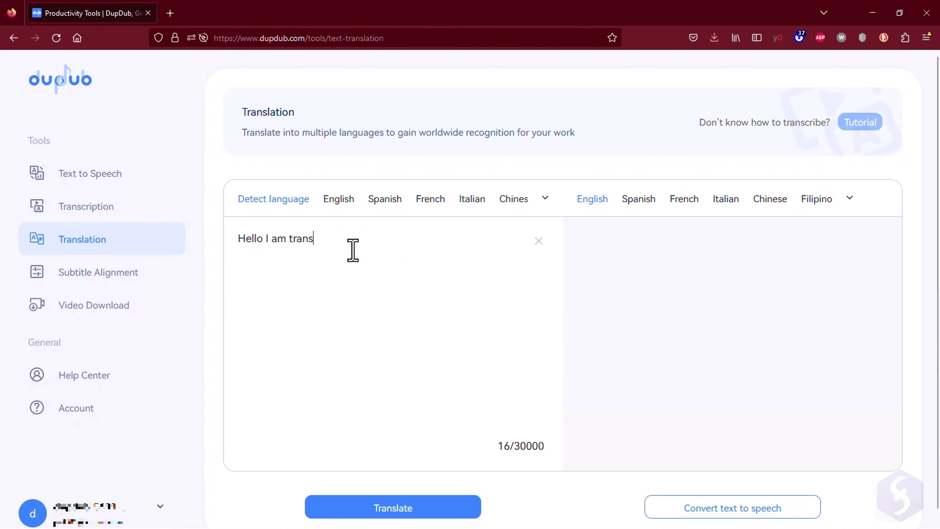
# Translate 'Hello I am translating with DupDub!' into Spanish: 'Hola estoy traduciendo con DupDub!'
pyautogui.click(292, 238)
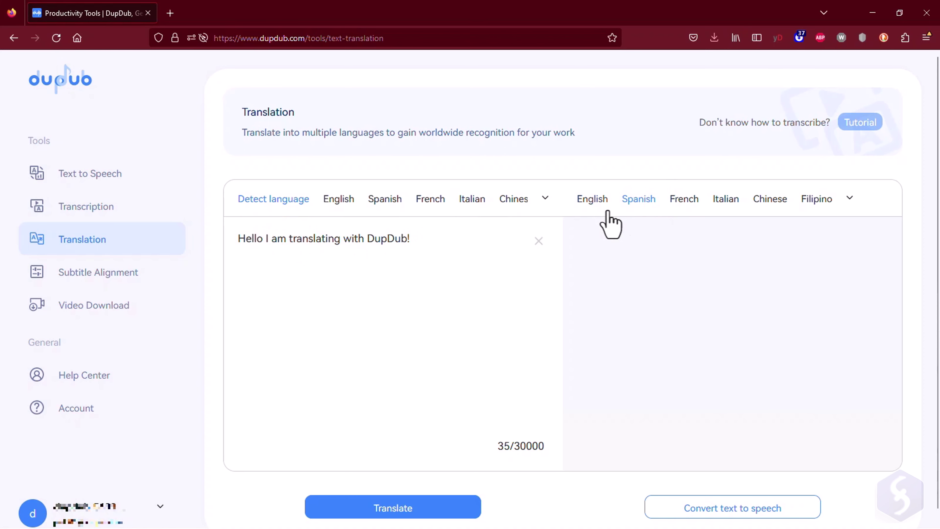
pyautogui.click(423, 510)
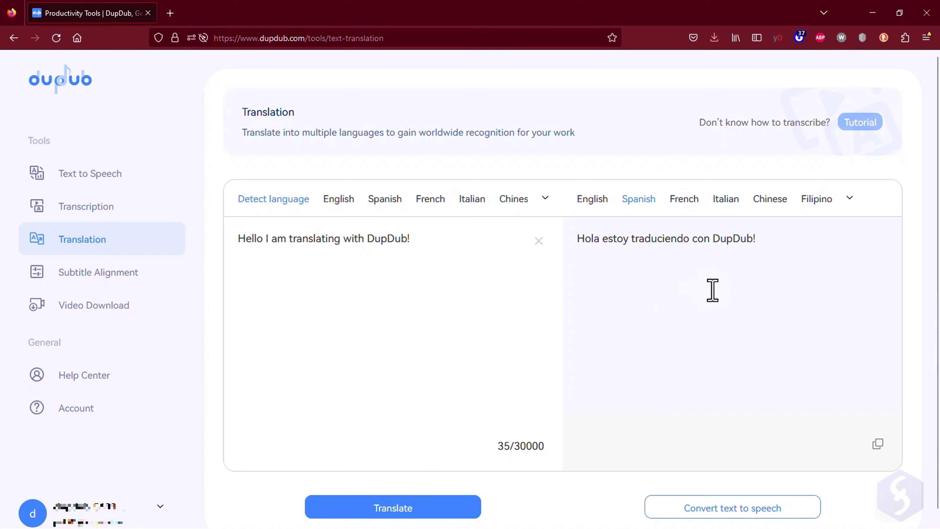
# Convert the Spanish translation into a saved speech file voiced by Juan and preview the audio
pyautogui.click(727, 510)
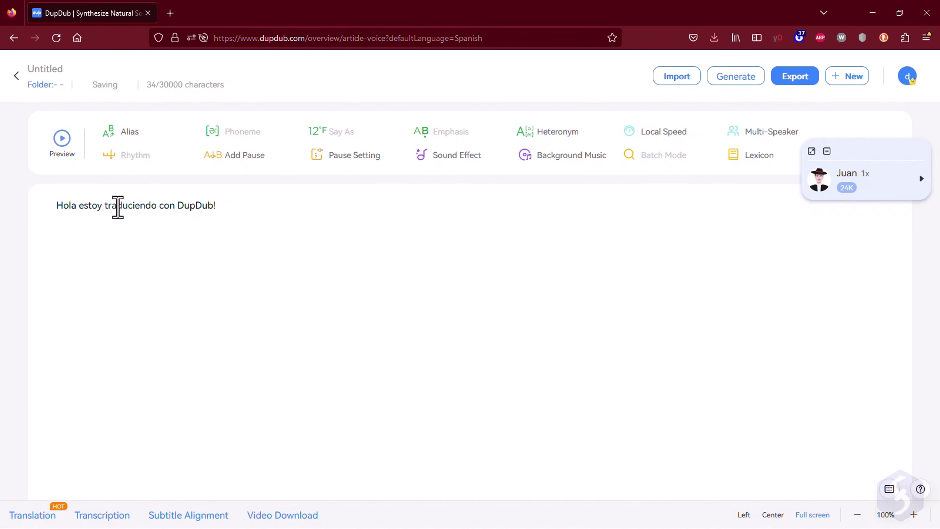
pyautogui.click(61, 204)
pyautogui.click(62, 138)
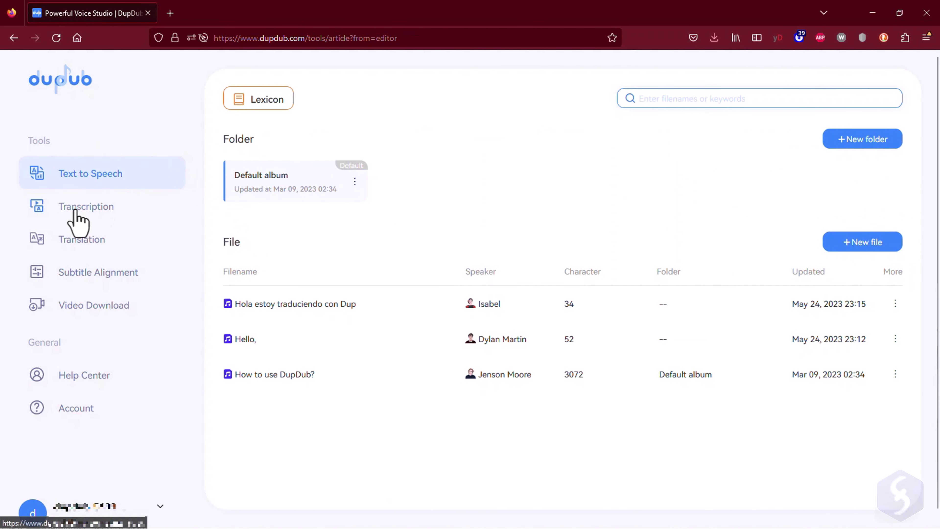
# Transcribe Sample.mp4 with the Transcription tool, confirming in the Transcription Detail dialog
pyautogui.click(101, 214)
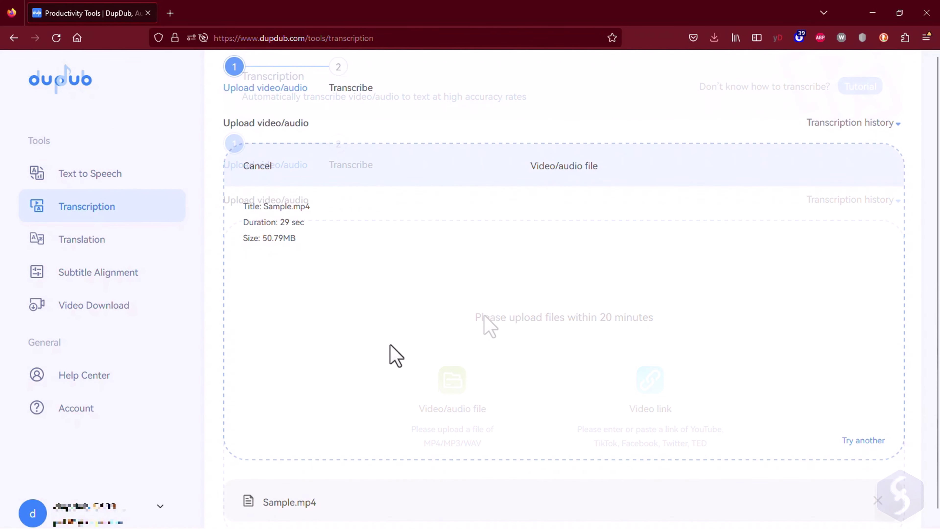
pyautogui.scroll(-3, 389, 353)
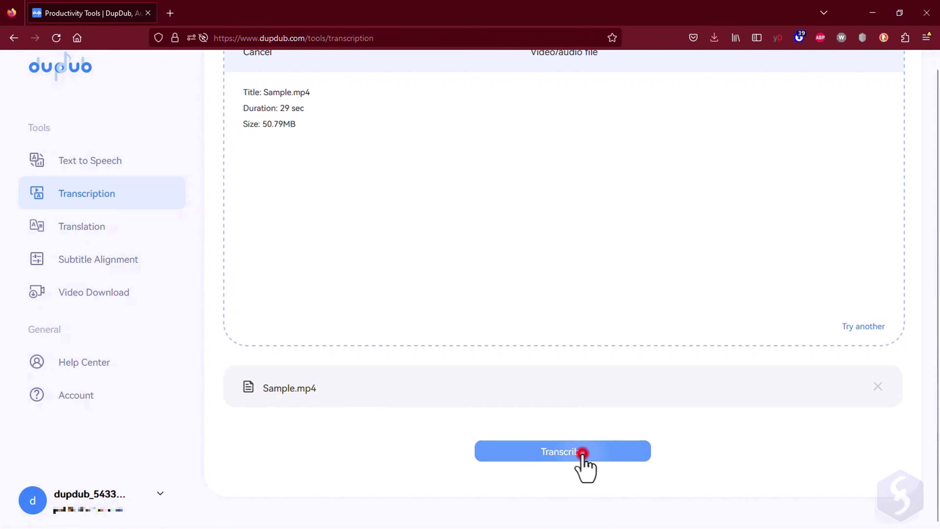
pyautogui.click(582, 453)
pyautogui.click(485, 348)
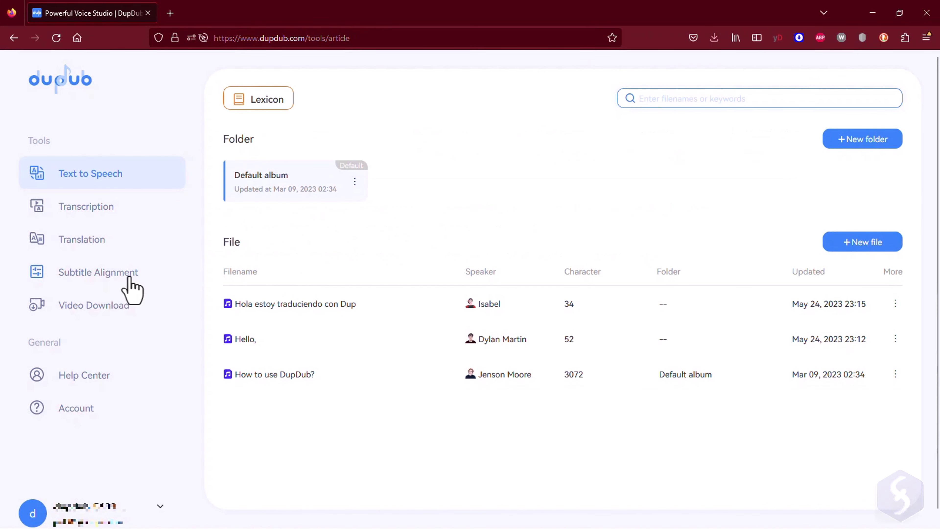
# Load Sample.mp4 into Subtitle Alignment and advance to the script step
pyautogui.click(111, 274)
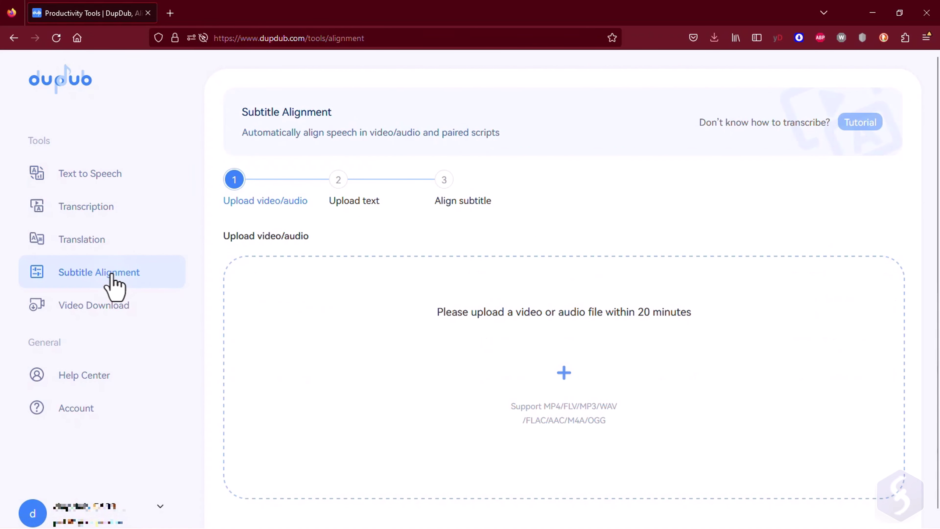
pyautogui.scroll(-2, 508, 308)
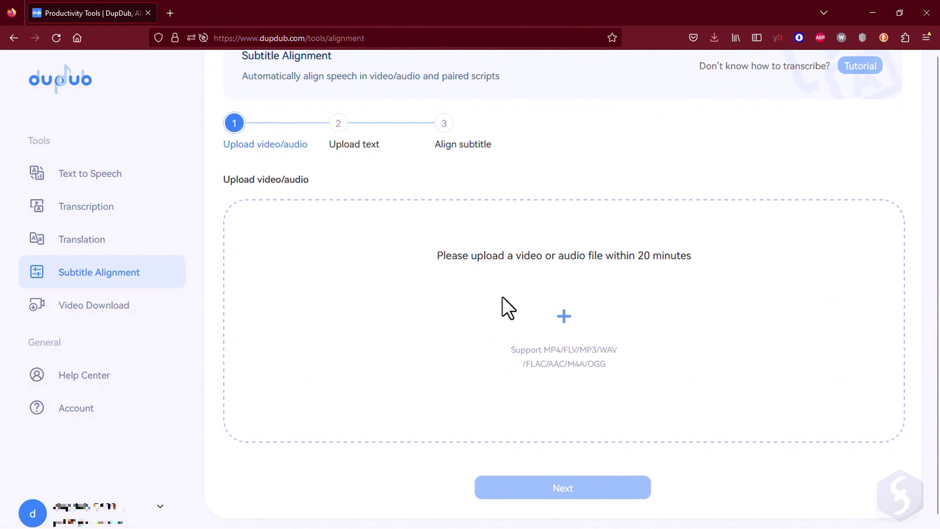
pyautogui.click(568, 315)
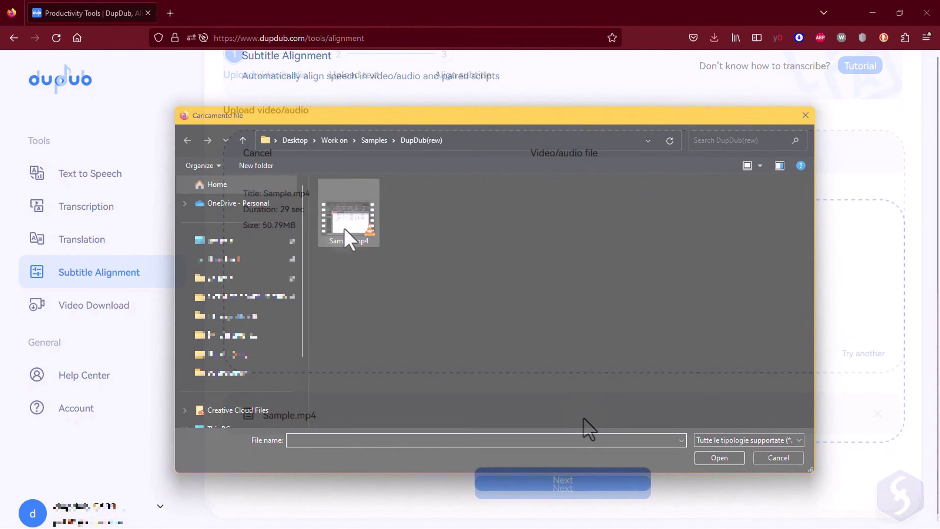
pyautogui.click(575, 481)
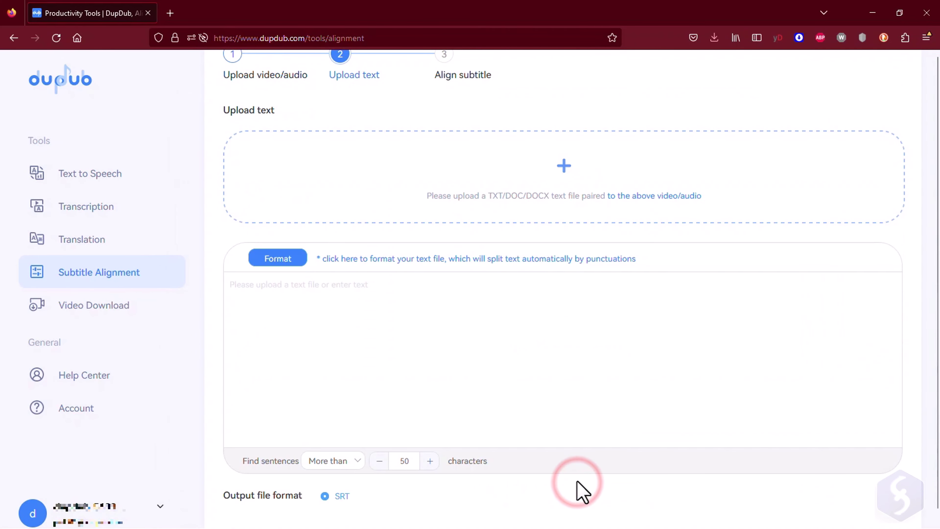
# Upload VideoText.txt as the script and align its subtitles to the video
pyautogui.click(498, 300)
pyautogui.scroll(2, 529, 273)
pyautogui.click(568, 237)
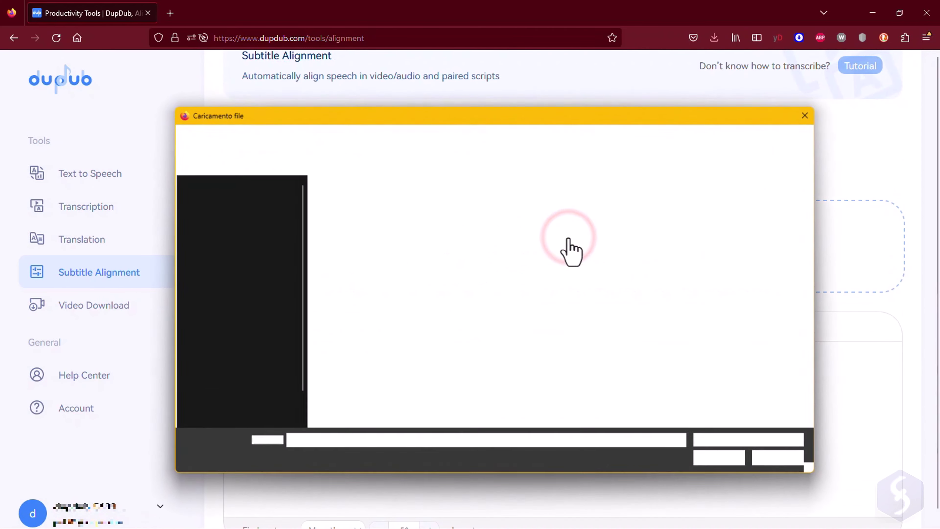
pyautogui.click(381, 219)
pyautogui.click(720, 458)
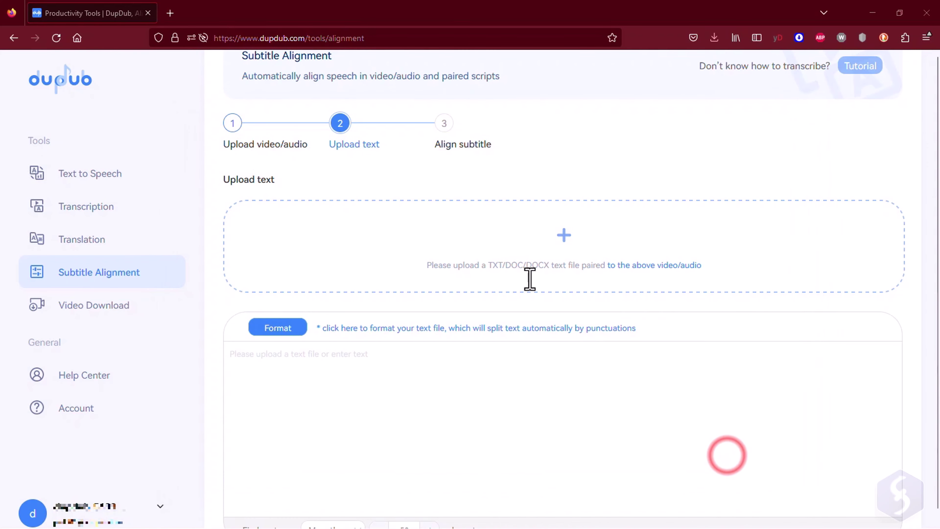
pyautogui.scroll(-5, 481, 344)
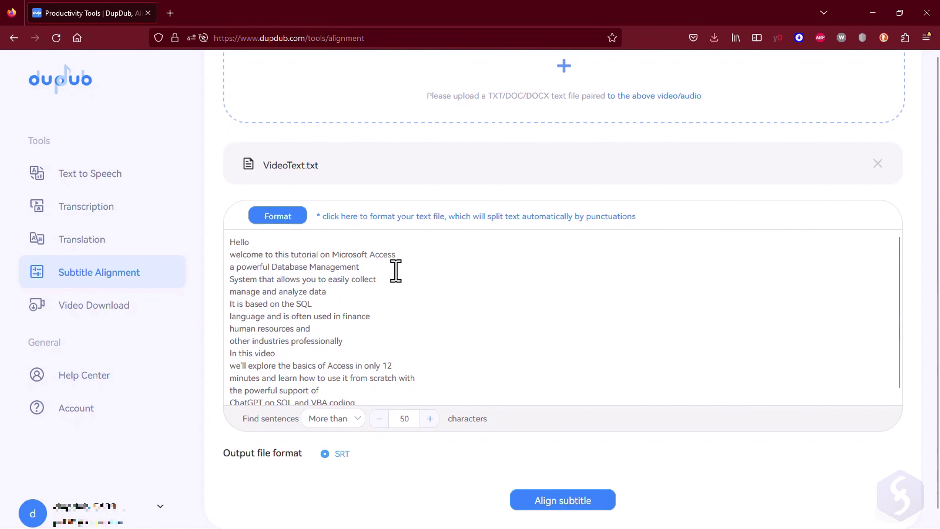
pyautogui.click(570, 480)
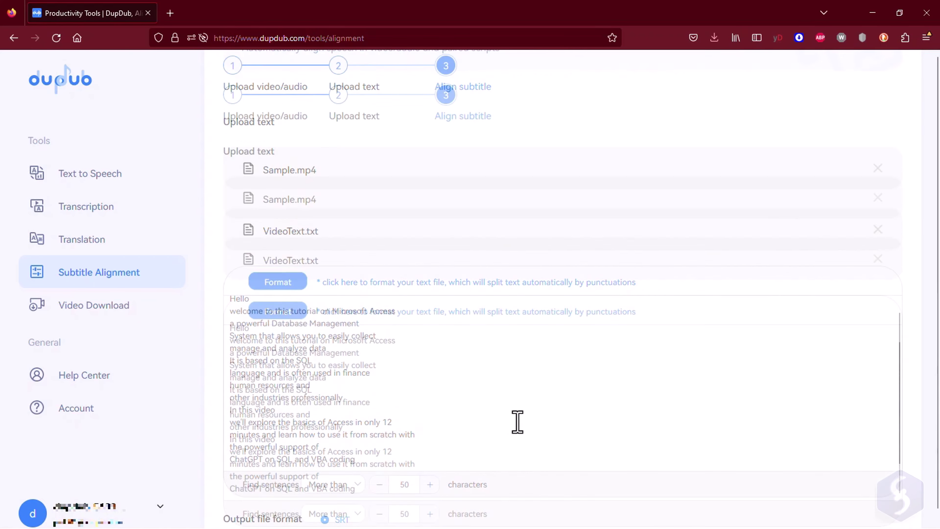